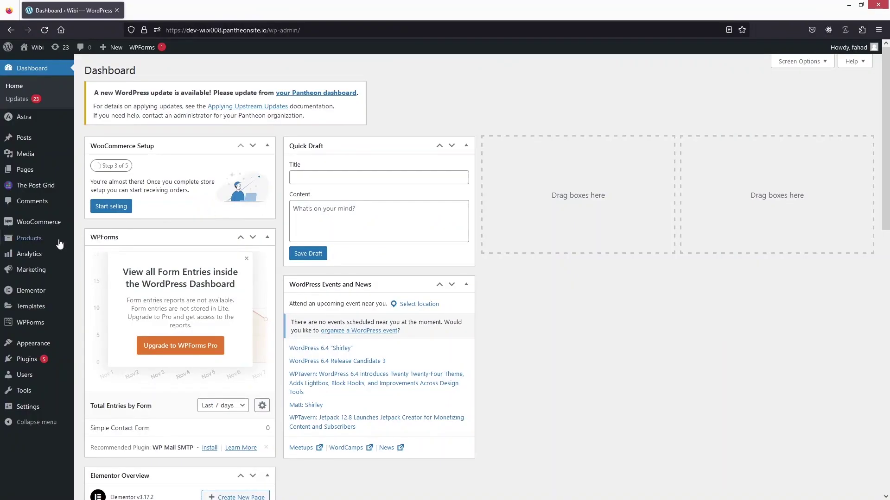
Search the plugin directory for 'royal addons', then install and activate Royal Elementor Addons
mouse_move(27, 361)
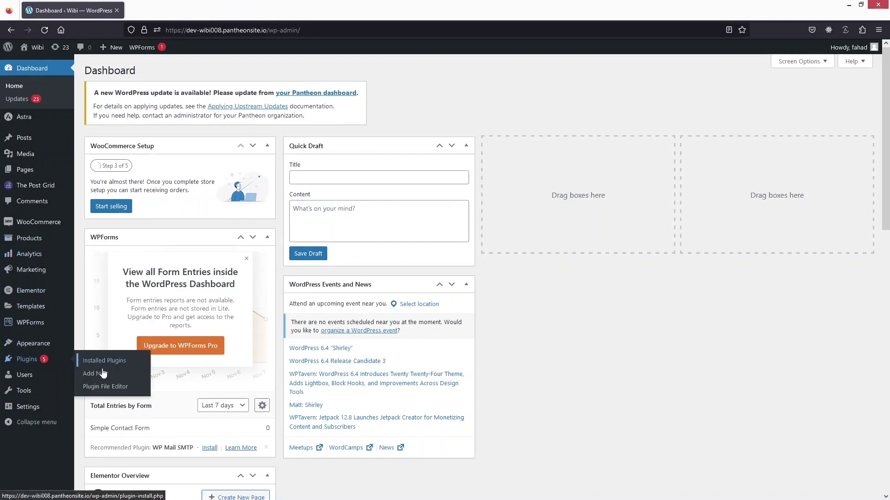
click(126, 377)
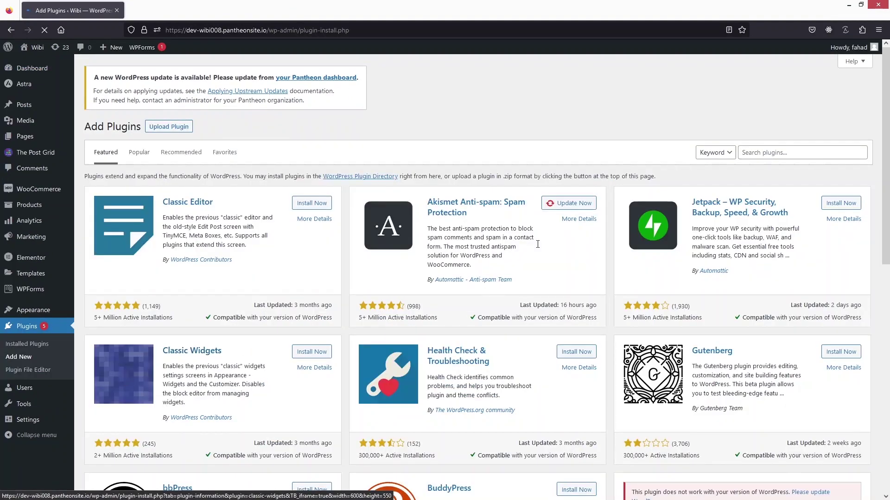
click(766, 147)
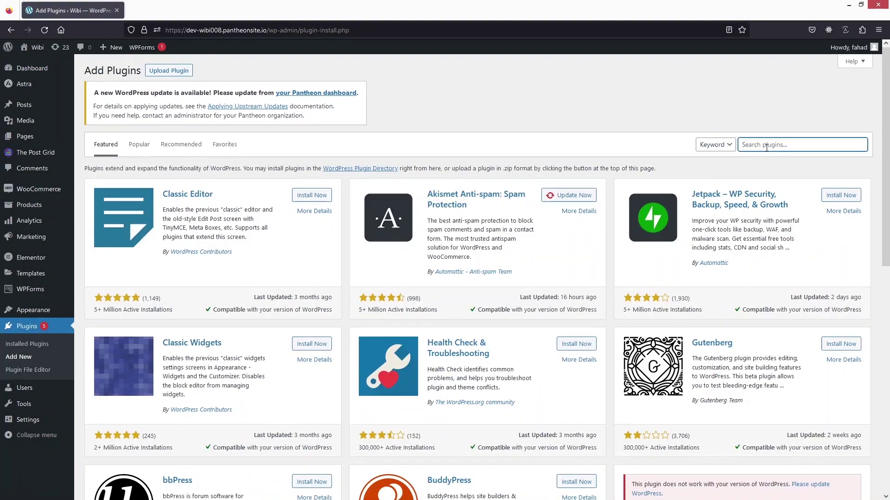
text(royal addons)
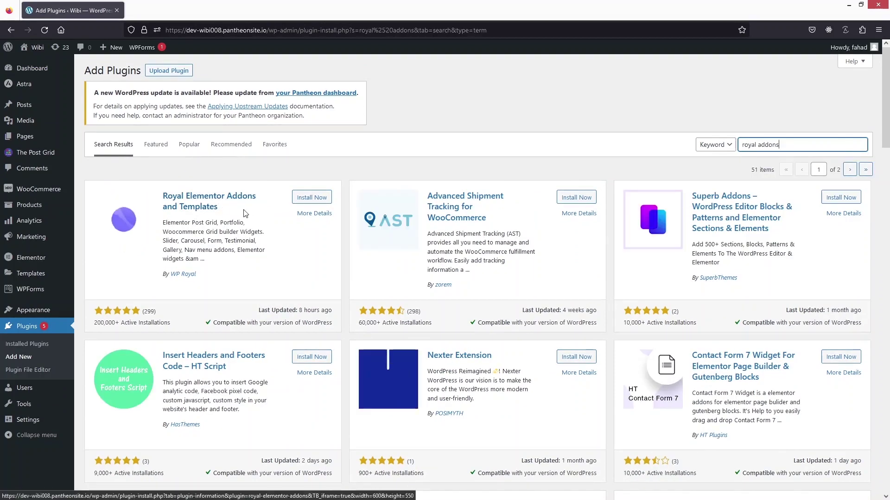
click(298, 197)
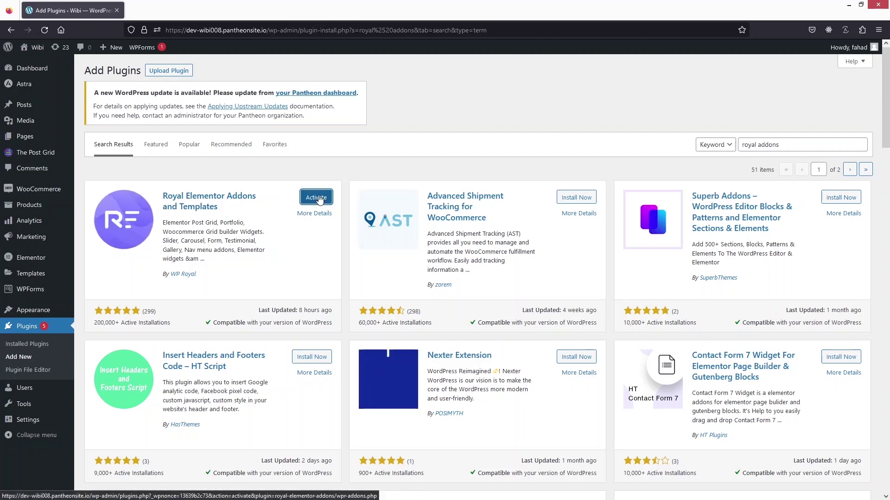
click(318, 198)
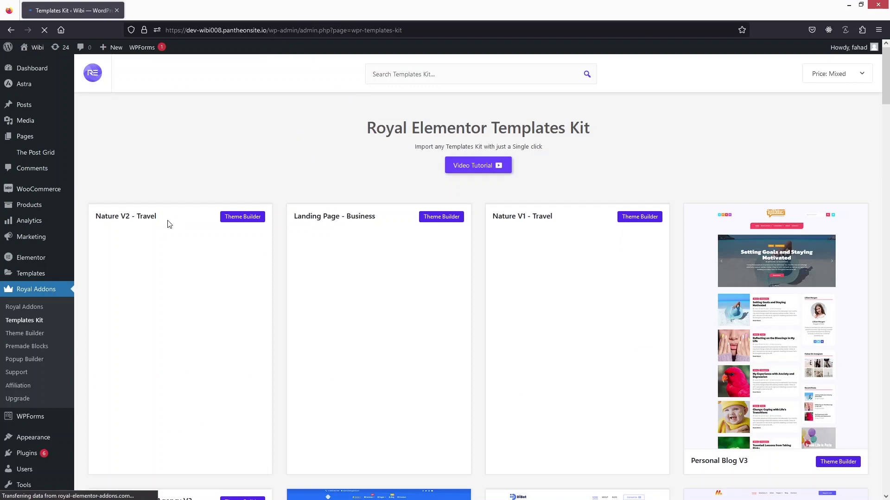
Check the Royal Addons widgets overview for Off-Canvas Content, then go to the Theme Builder
click(25, 308)
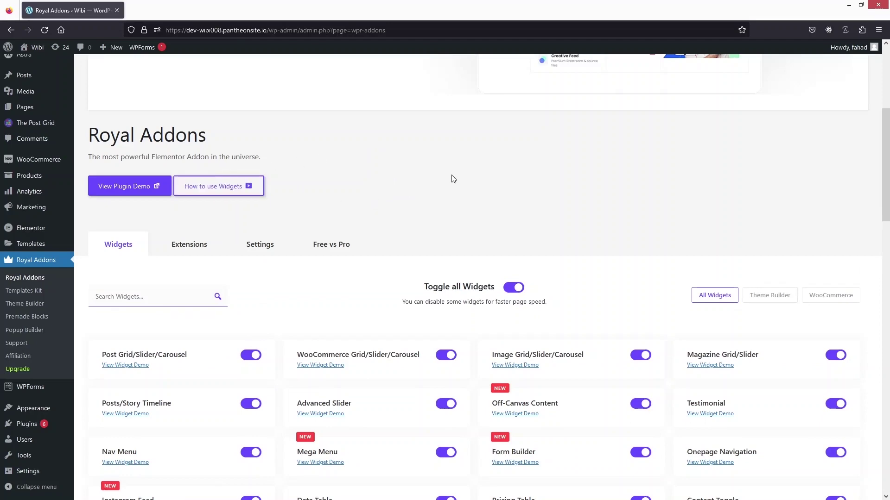
scroll(453, 179, down, 4)
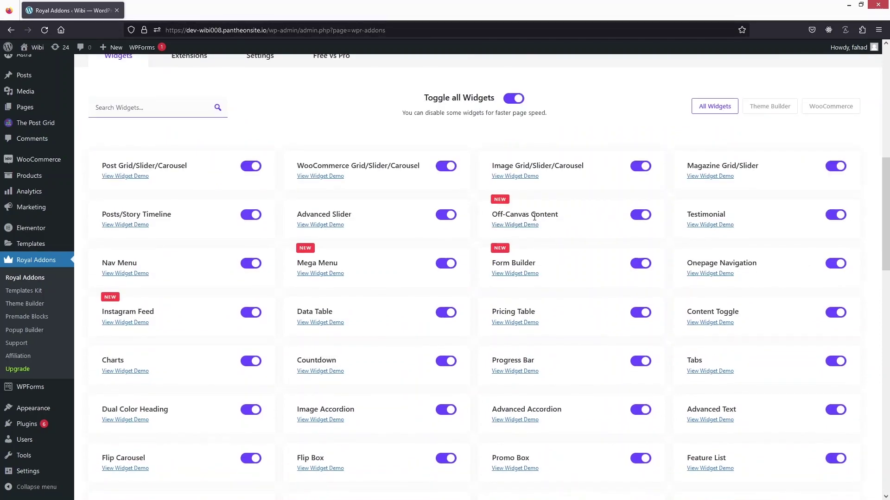
scroll(616, 364, up, 1)
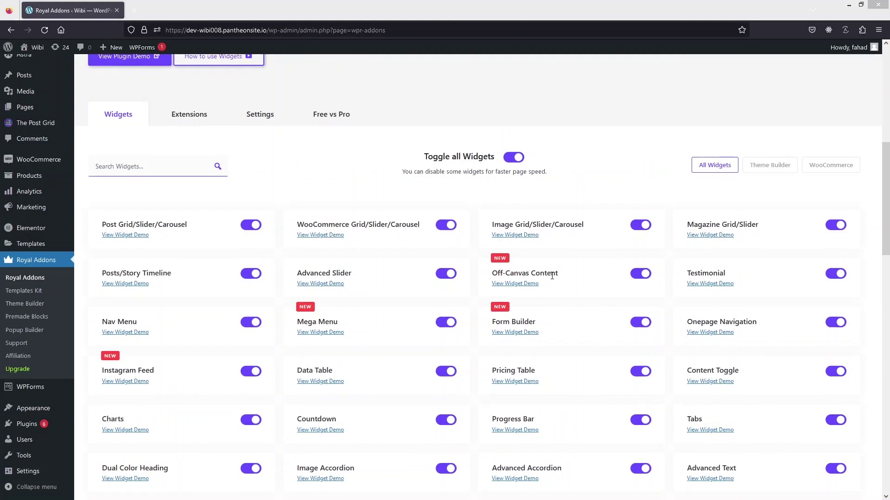
click(35, 309)
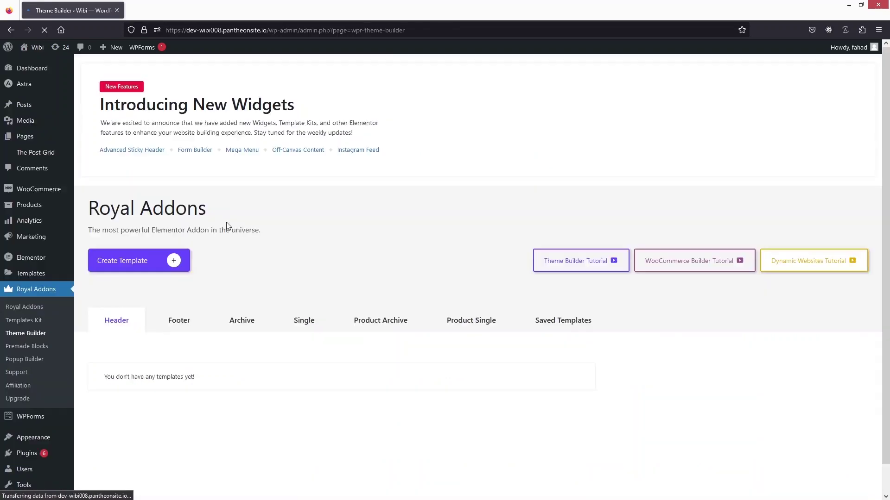
Create a Royal Addons header template named 'header-1' and save its display conditions
scroll(217, 257, down, 2)
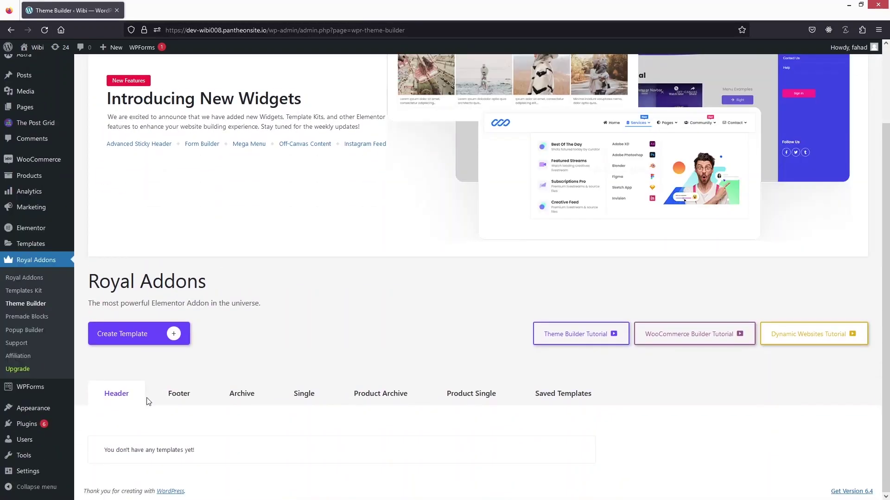
click(142, 334)
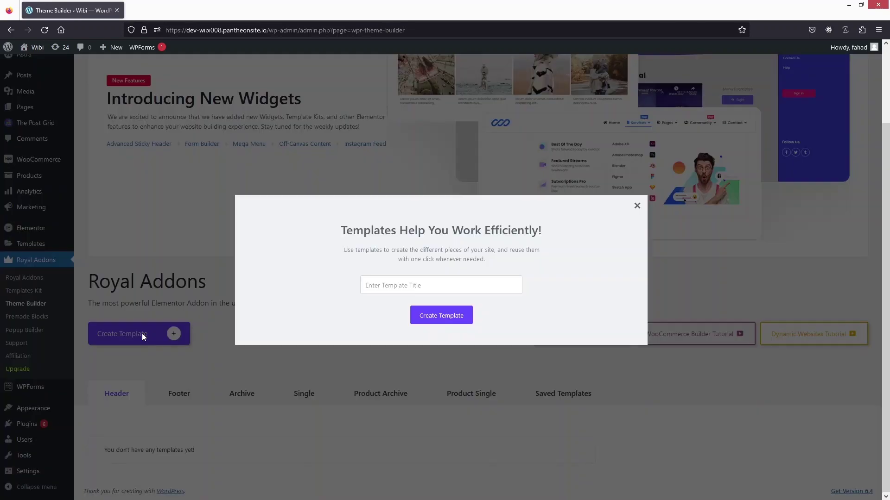
click(467, 282)
text(d)
key(BackSpace)
text(header-1)
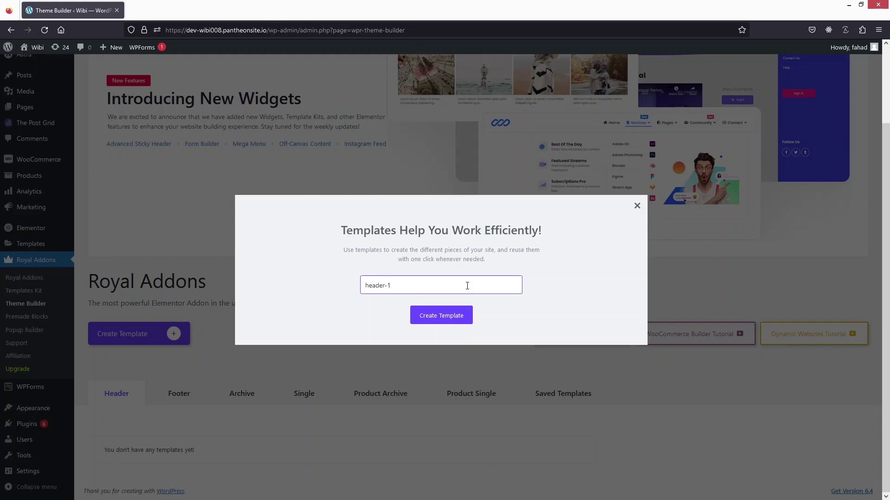
click(427, 319)
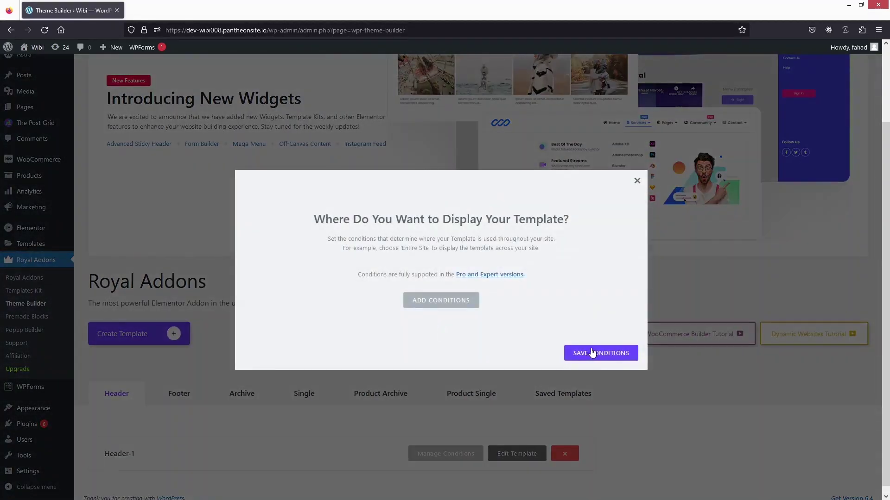
click(592, 353)
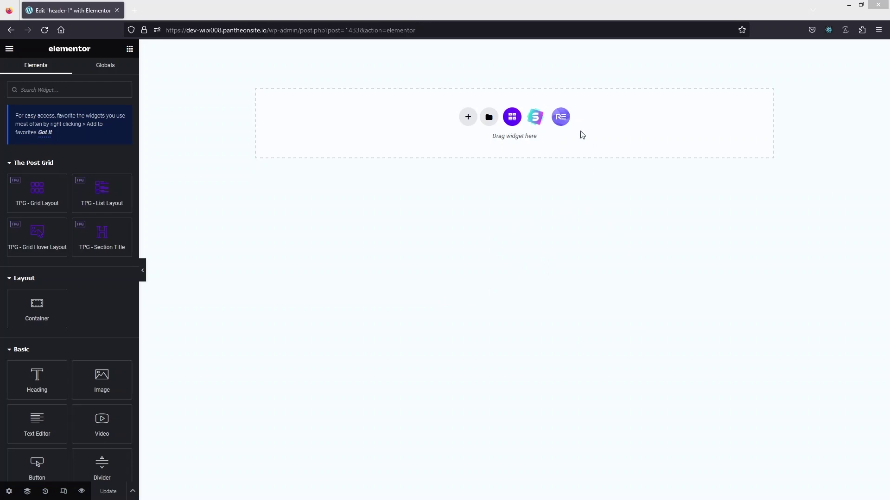
Insert the dark purple Buy Token header section from the Royal Addons library
click(561, 118)
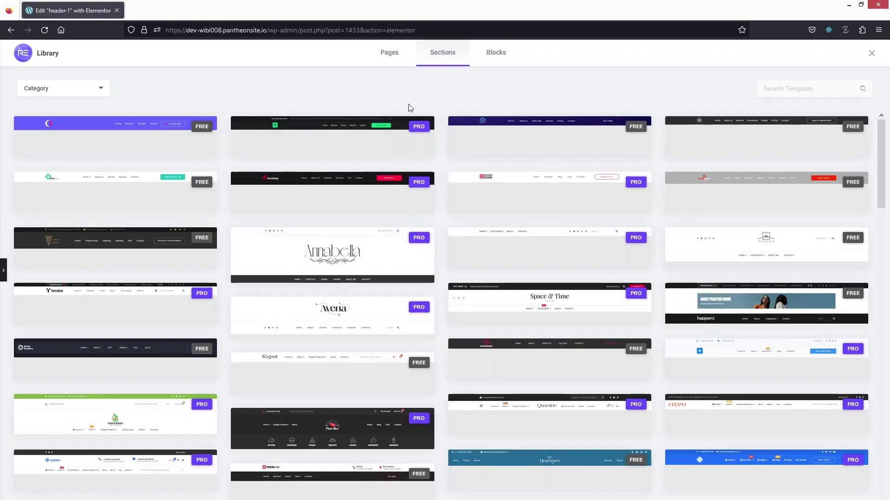
click(529, 133)
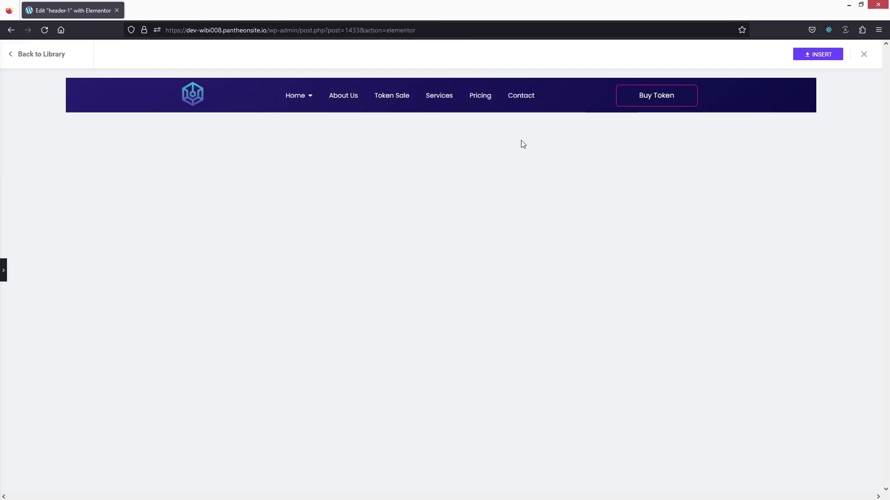
click(818, 56)
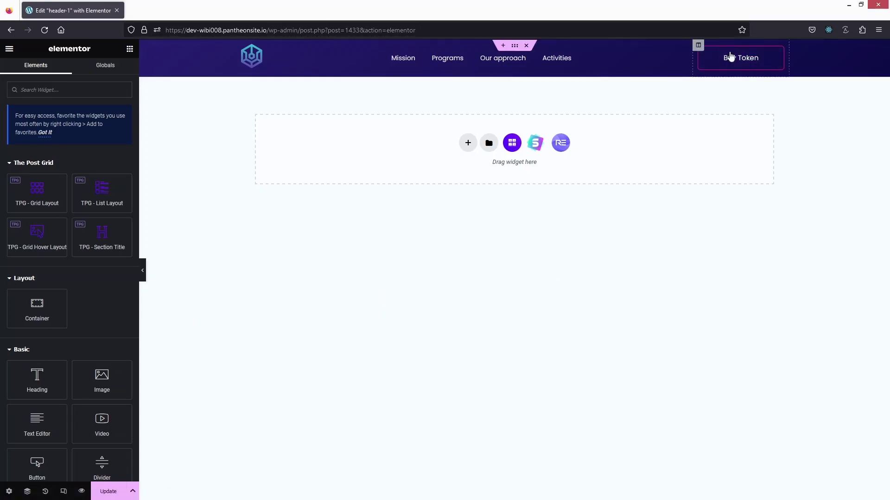
Delete the Buy Token button and drop an Off-Canvas Content widget into its slot
right_click(731, 62)
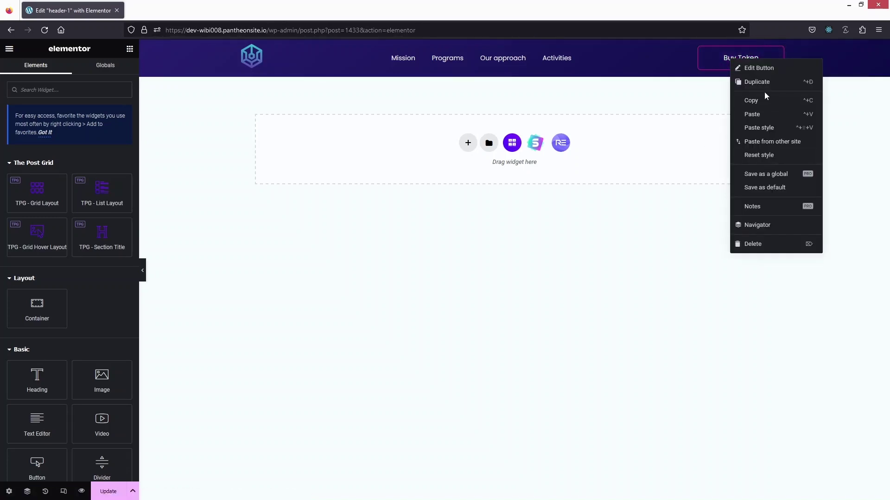
click(763, 245)
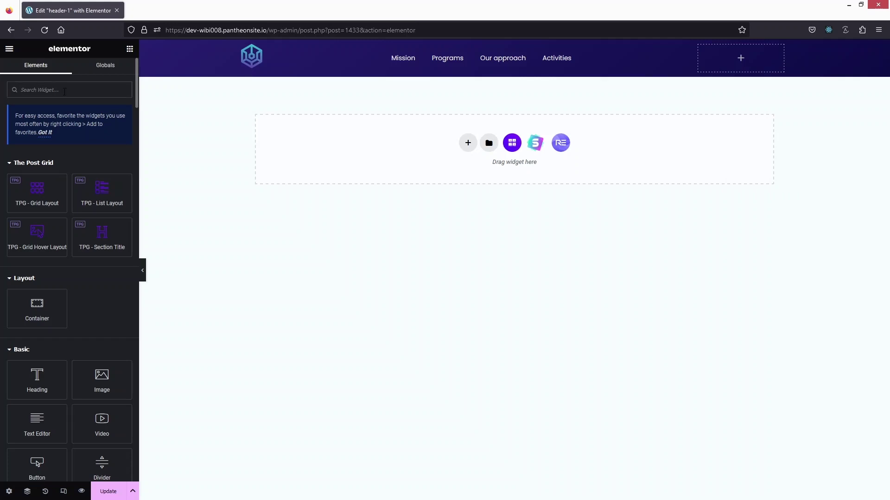
text(off)
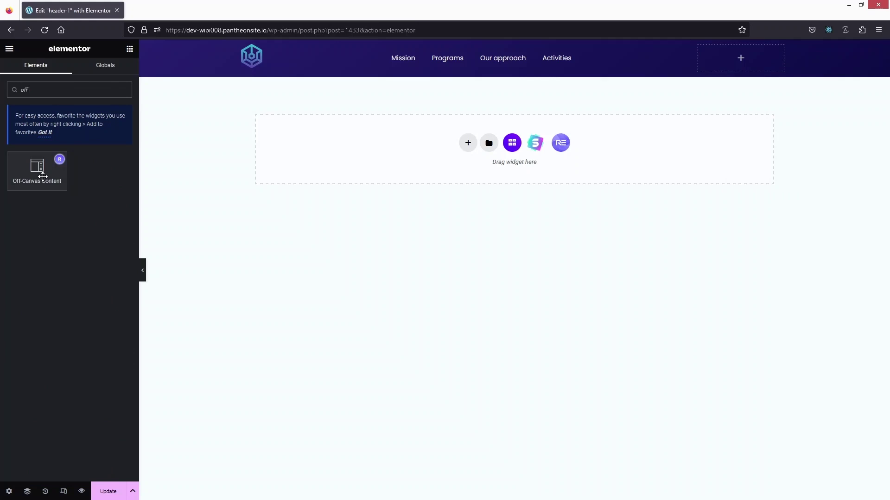
drag(37, 170, 741, 67)
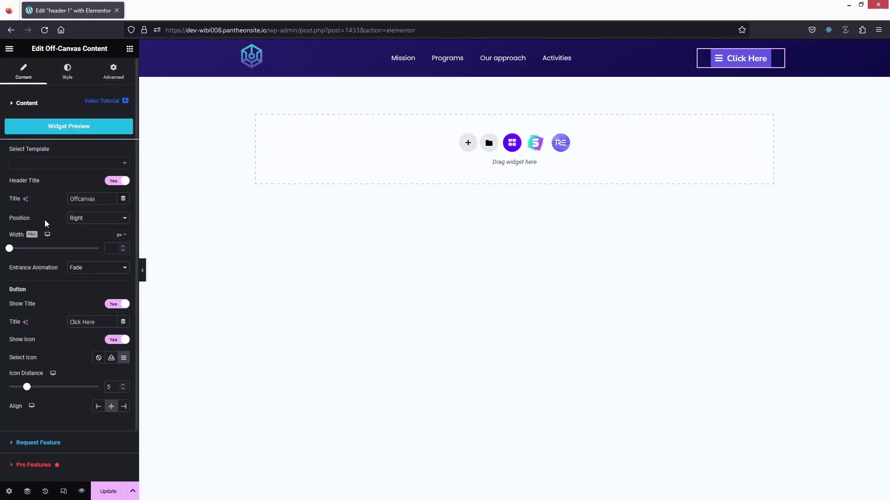
Rename the trigger button to 'Off Canvas Menu' and check the empty template list
drag(100, 322, 57, 322)
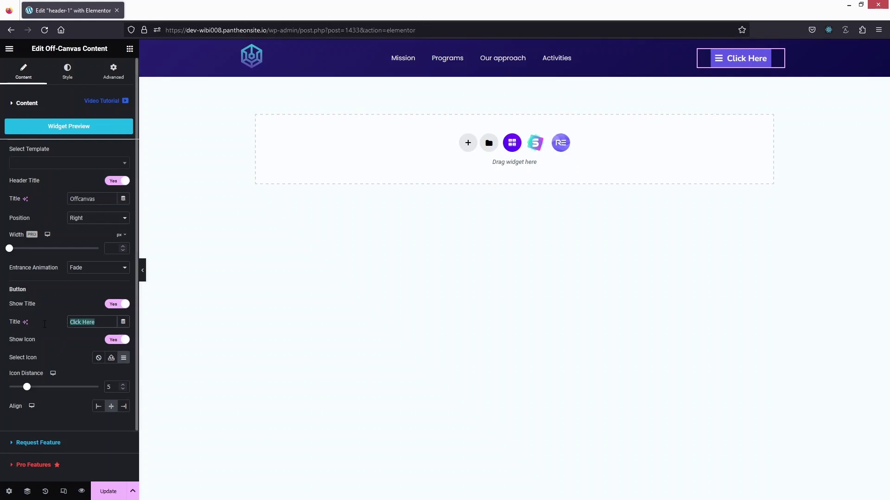
text(Off Canvas Menu)
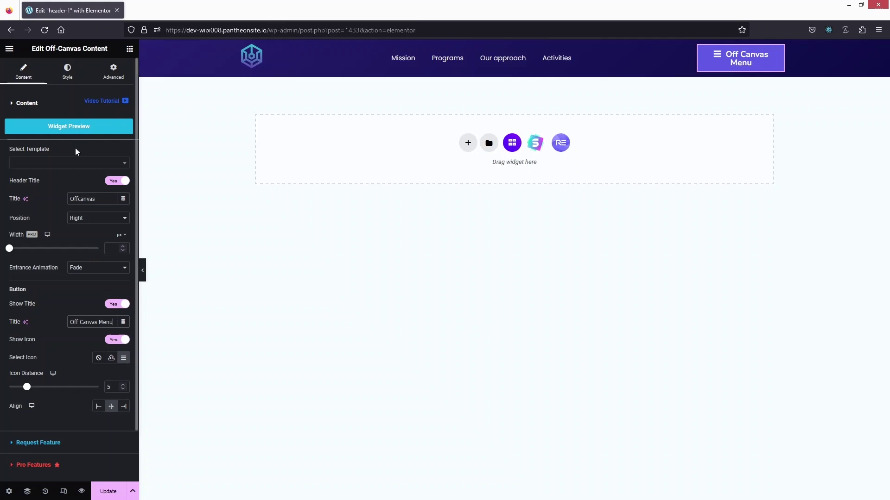
click(62, 163)
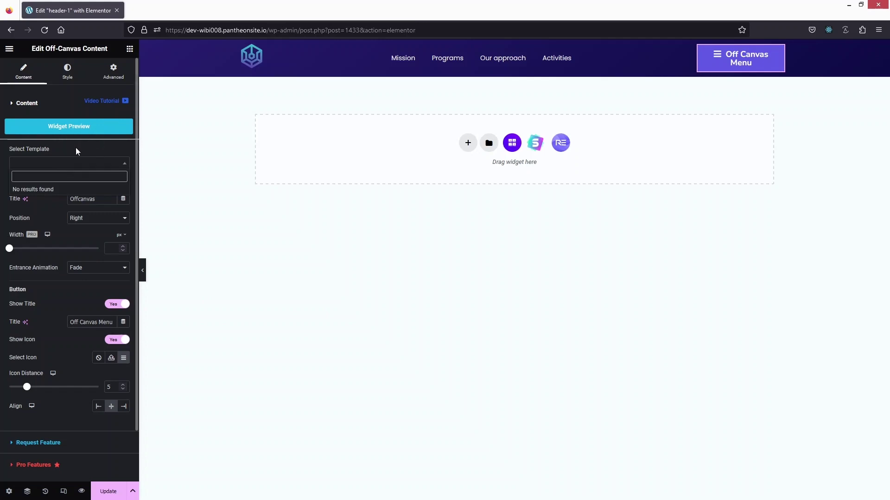
click(77, 151)
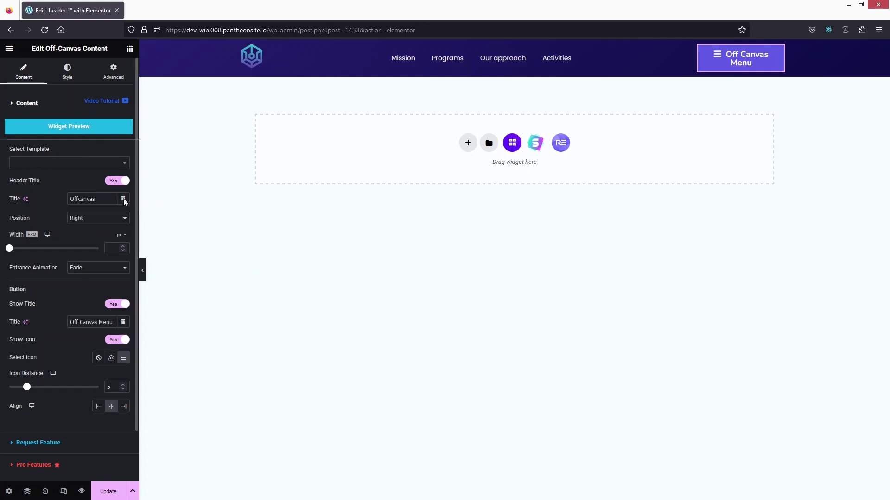
Turn off the panel's Header Title, keeping the Fade entrance animation
click(121, 184)
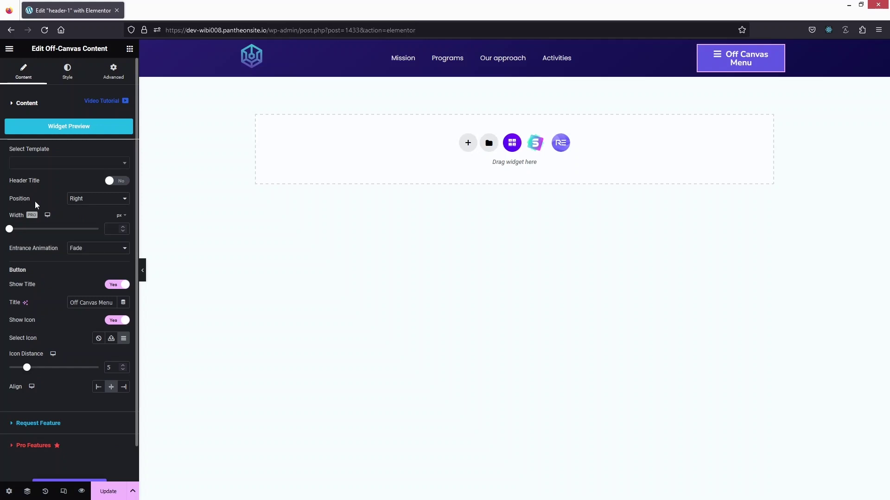
mouse_move(15, 218)
click(114, 251)
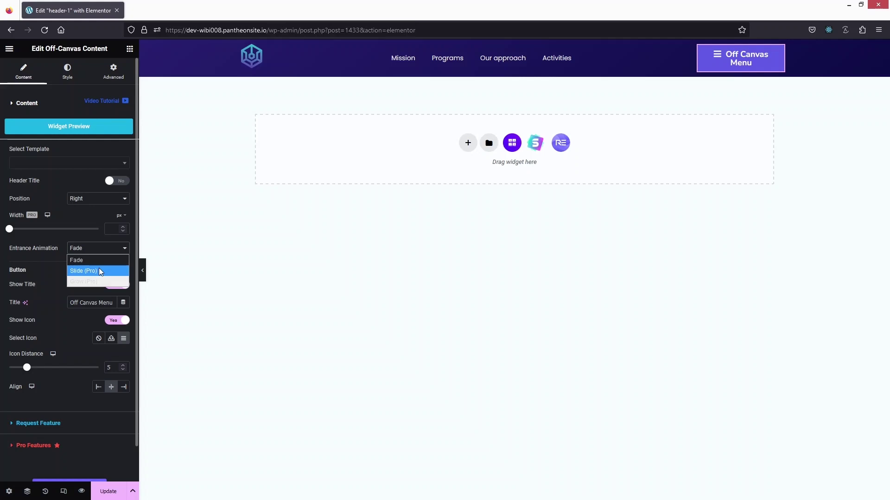
click(38, 285)
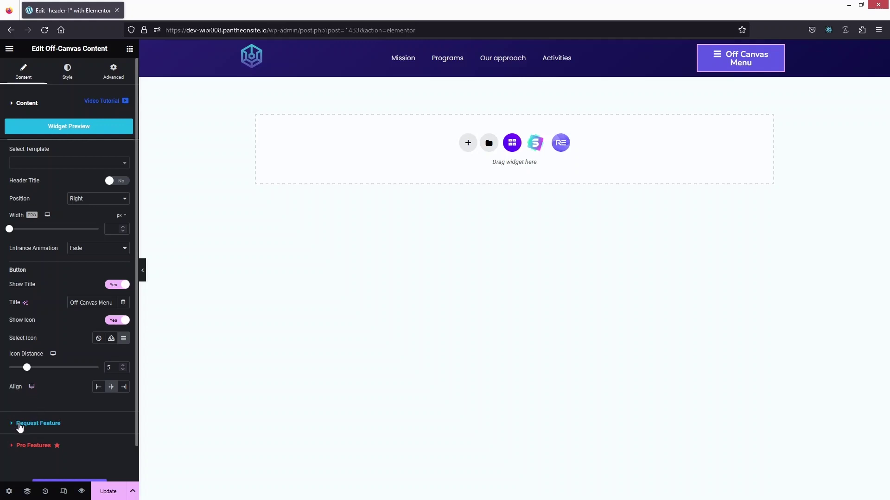
click(11, 427)
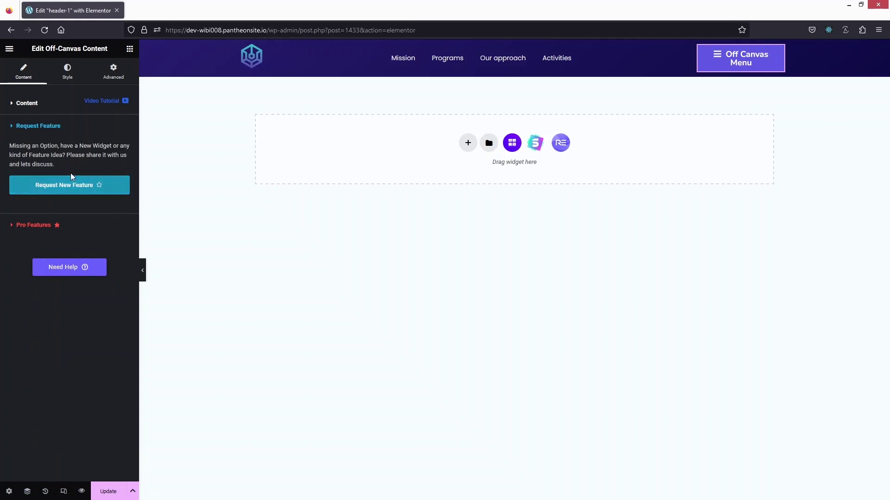
click(19, 103)
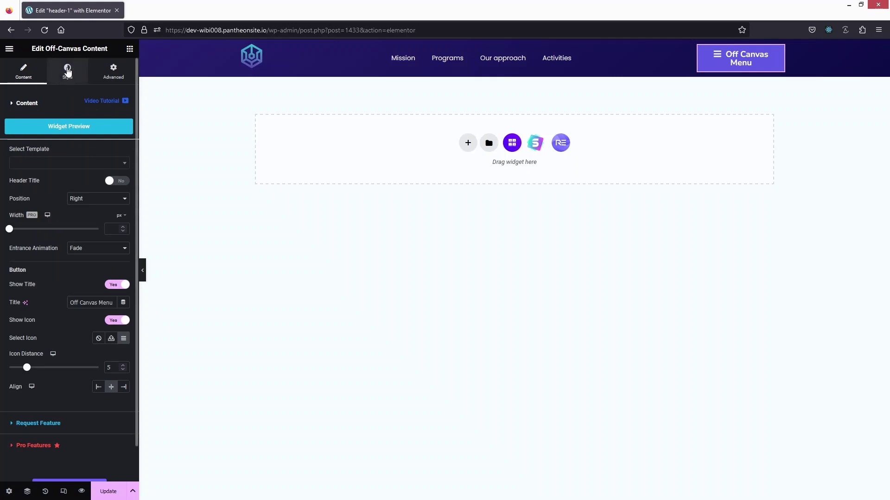
Give the Off Canvas Menu button a 10 px border radius and 20 px padding
click(72, 75)
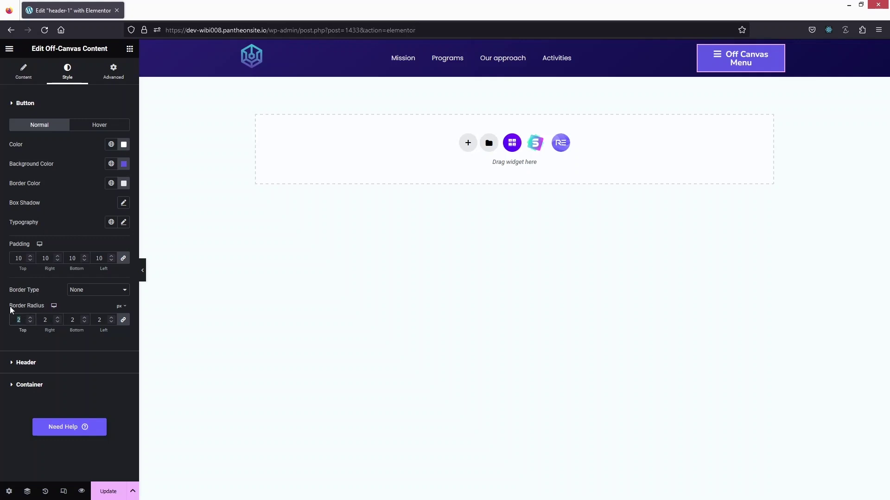
text(10)
double_click(18, 258)
text(20)
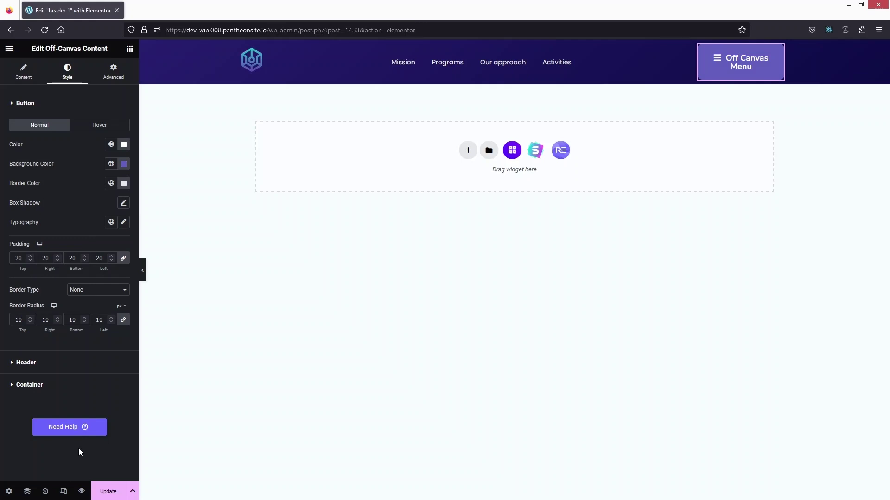
Preview the off-canvas panel opening and closing, then save the header
click(740, 68)
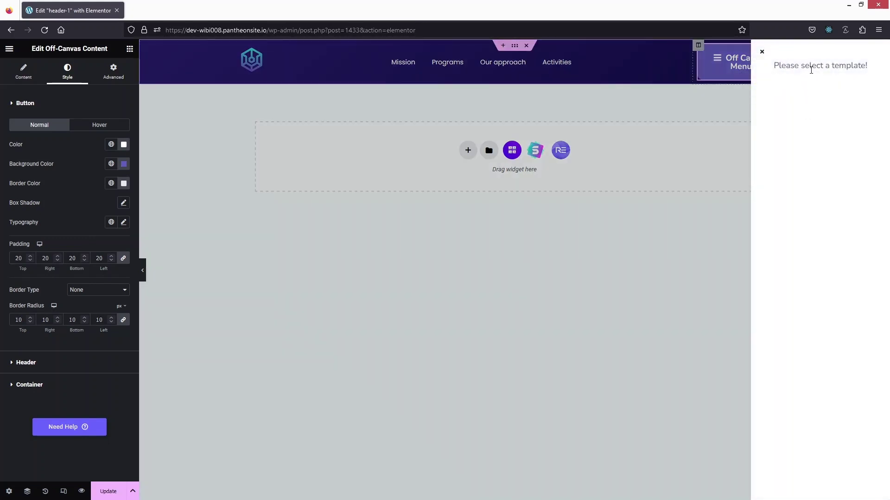
click(762, 51)
click(113, 495)
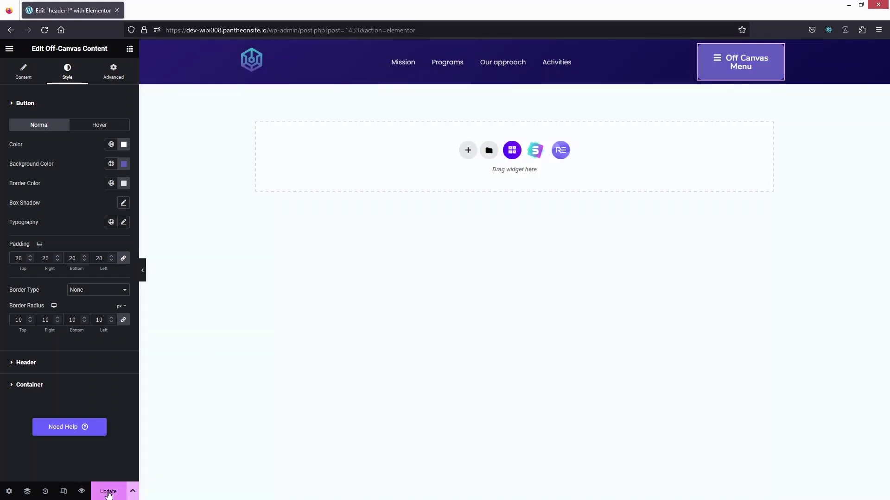
click(8, 50)
Exit Elementor and go to the Royal Addons Saved Templates list
click(41, 253)
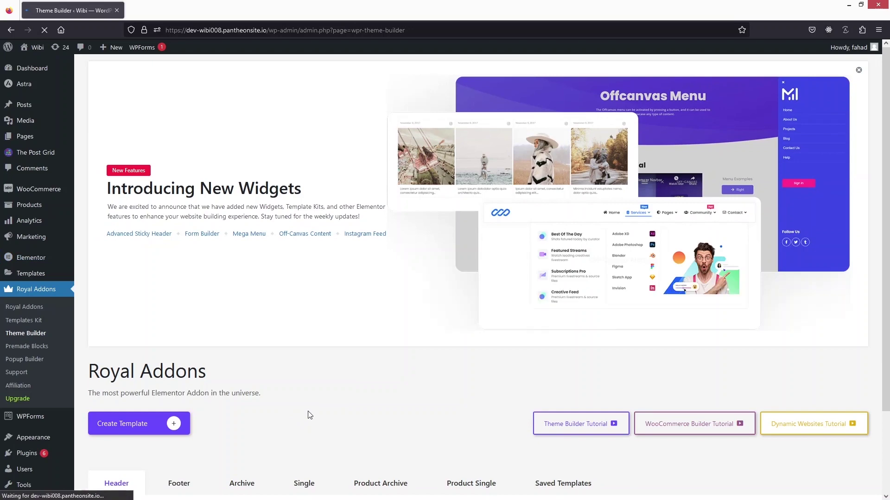
scroll(310, 412, down, 2)
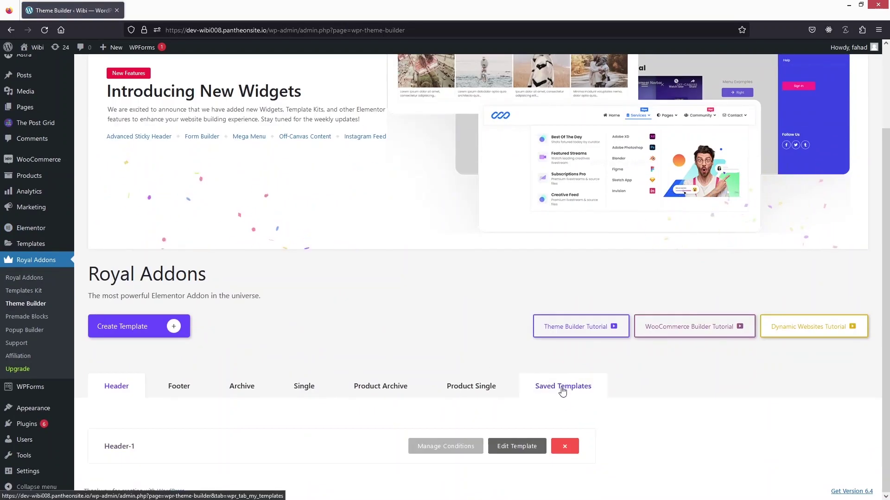
click(562, 389)
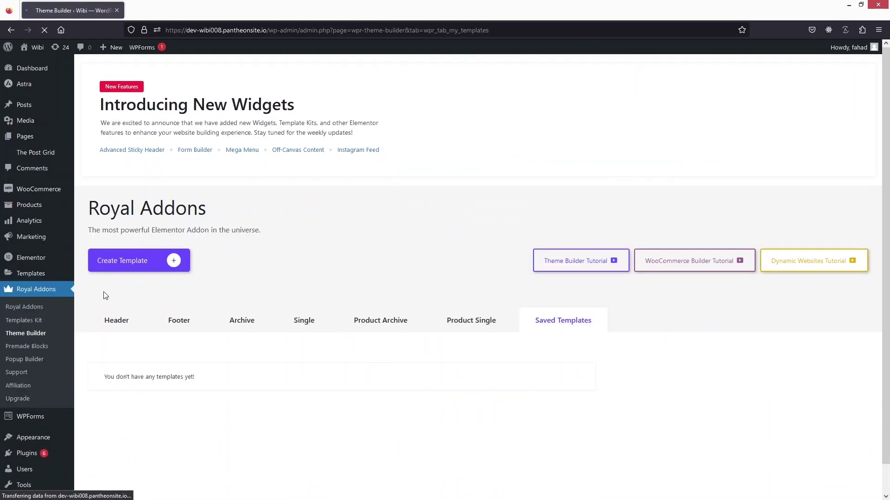
scroll(205, 306, down, 2)
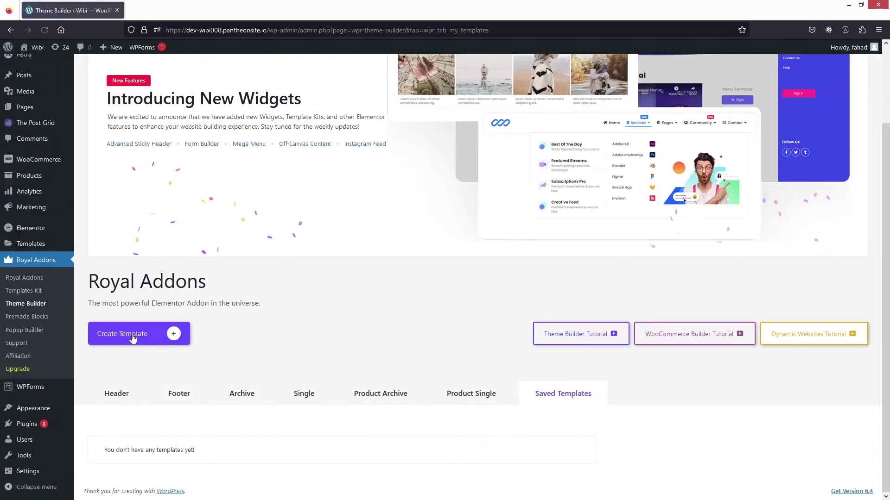
Create a saved template named 'off-canvas' and open it in Elementor
click(132, 334)
click(438, 283)
text(off-canvas)
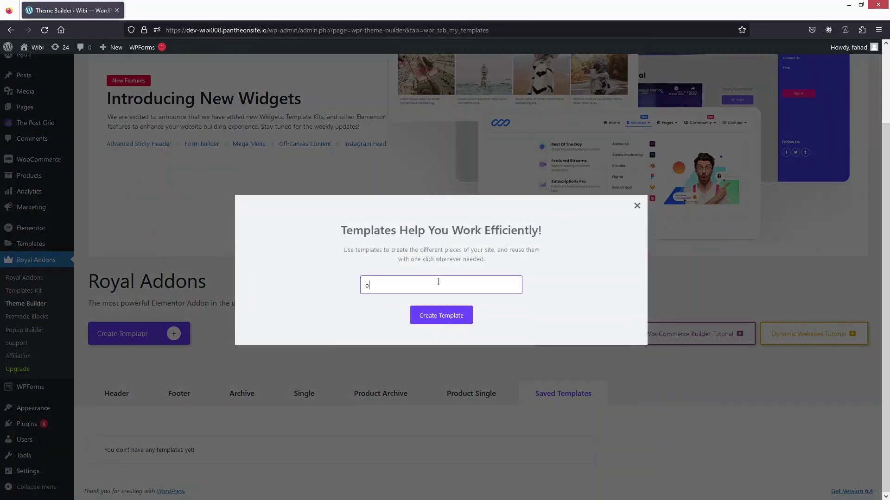
click(447, 319)
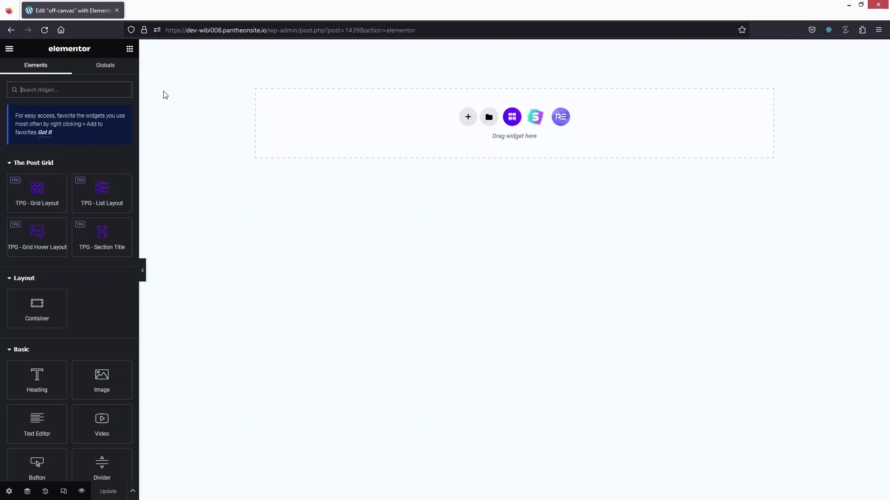
Add a Nav Menu widget to the empty template with a Heading above it
text(nav)
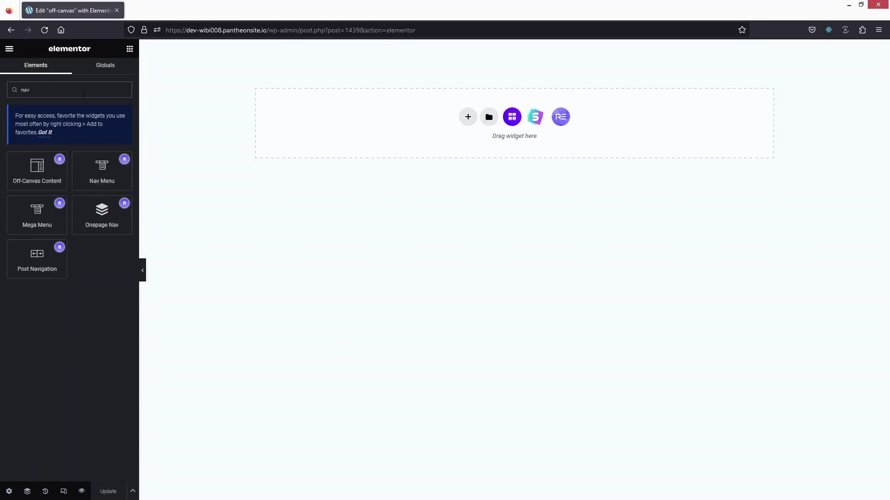
drag(102, 174, 446, 155)
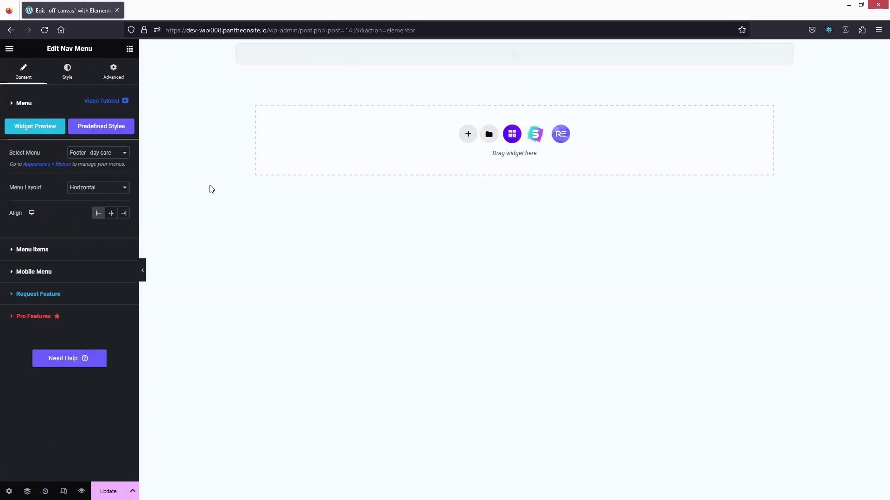
click(130, 49)
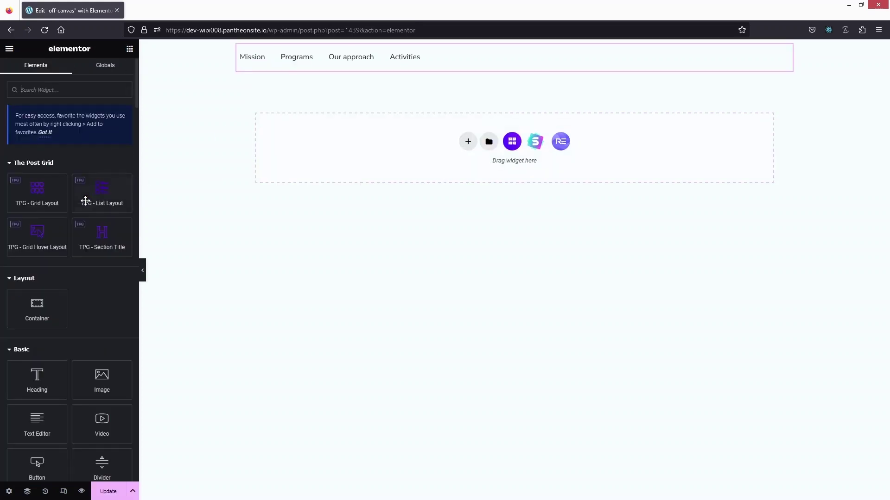
drag(45, 383, 478, 63)
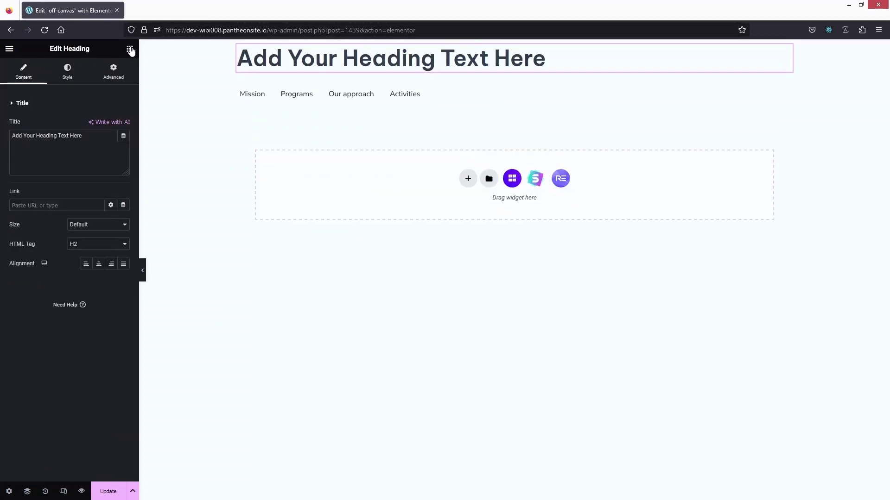
Add an Image below the nav menu and set its width to 30%
click(130, 48)
drag(98, 395, 431, 114)
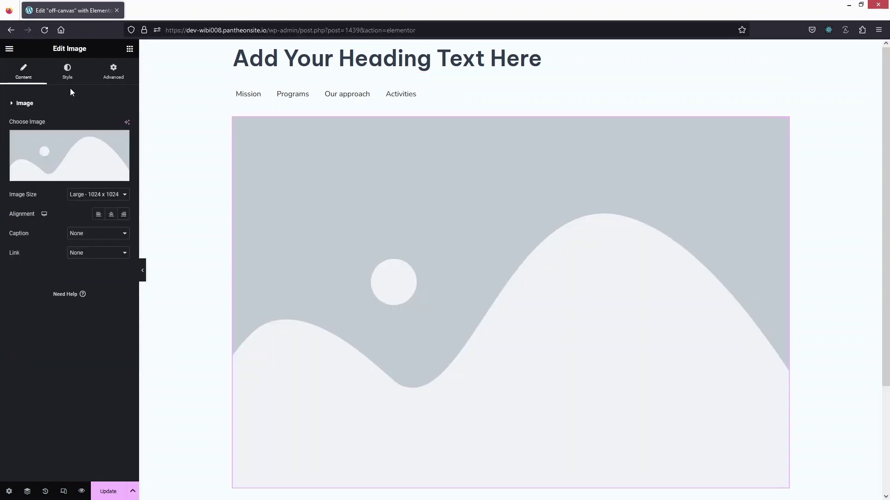
click(68, 74)
drag(9, 135, 35, 135)
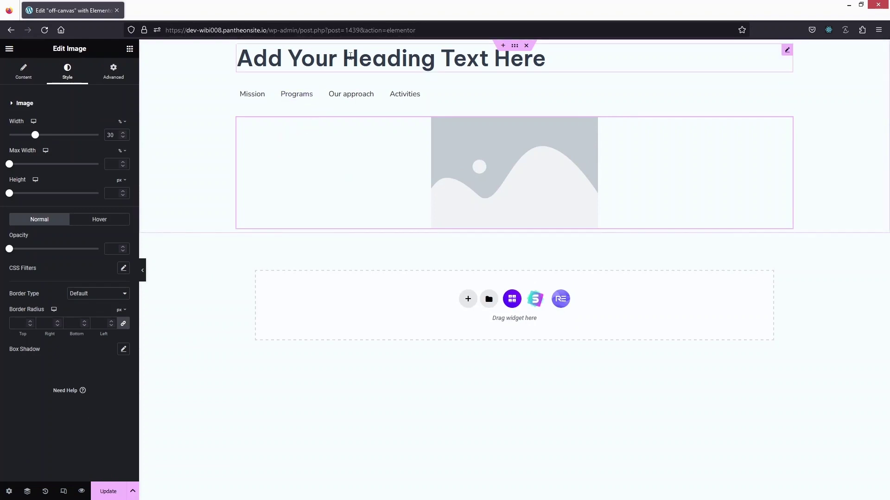
click(297, 59)
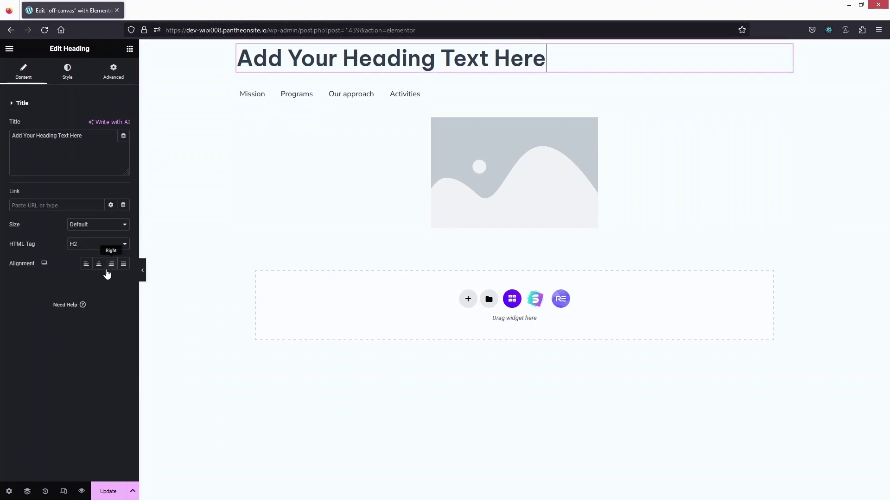
Center-align the heading and the nav menu items
click(100, 264)
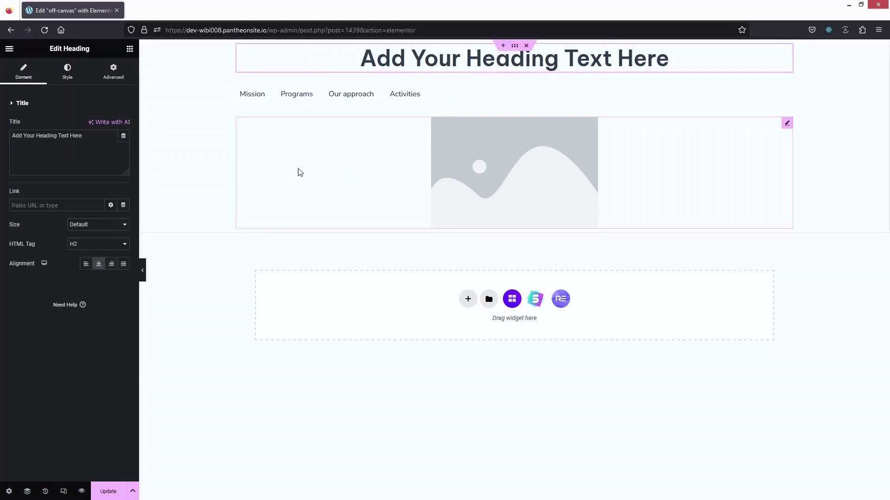
click(425, 107)
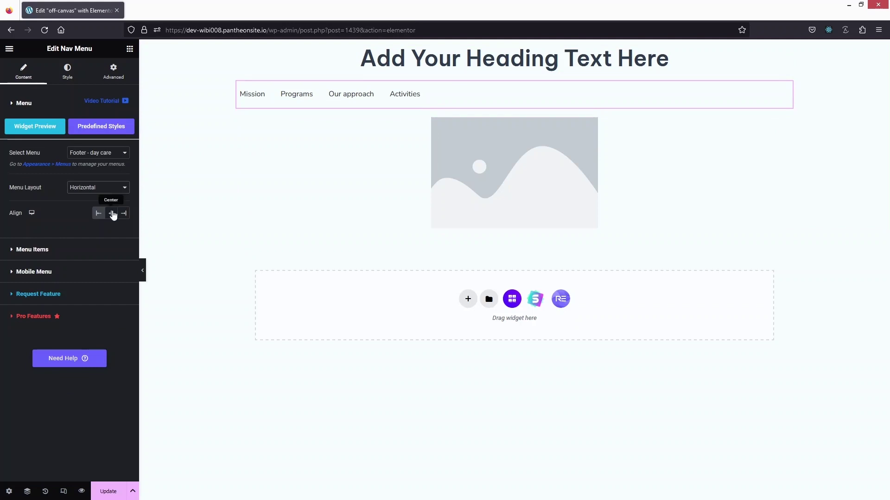
click(112, 214)
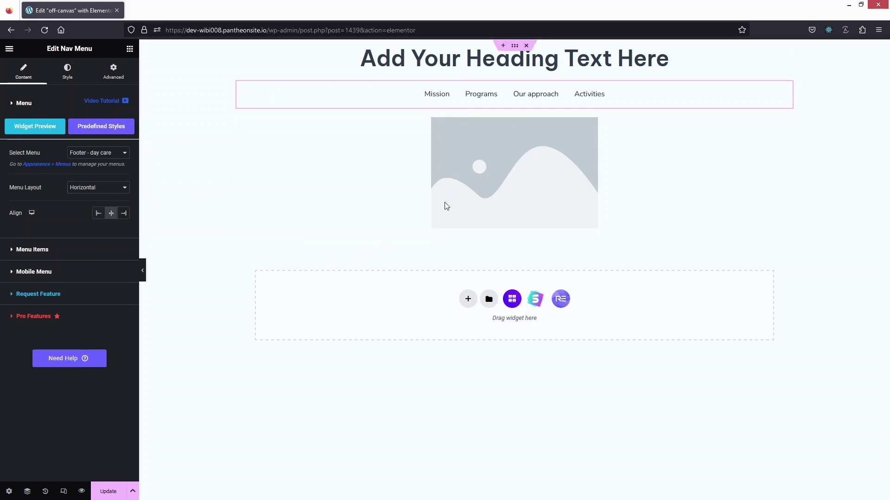
Replace the placeholder image with the hexagon logo from the media library
click(473, 172)
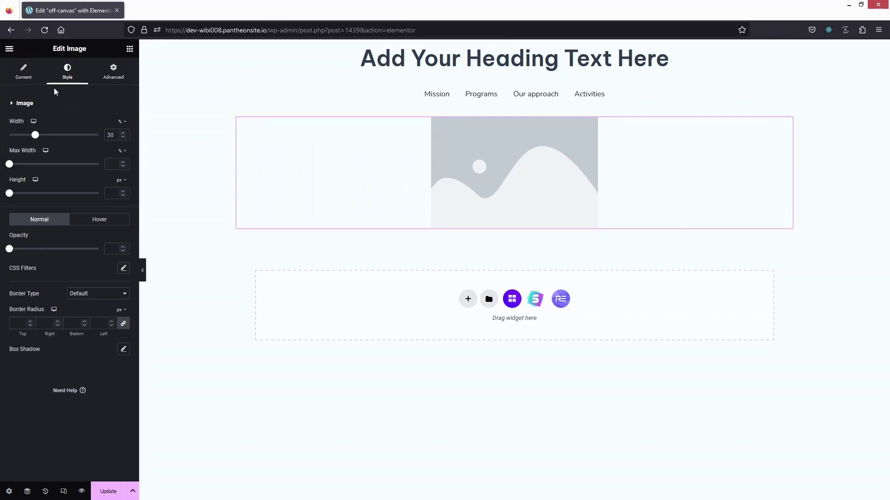
click(28, 75)
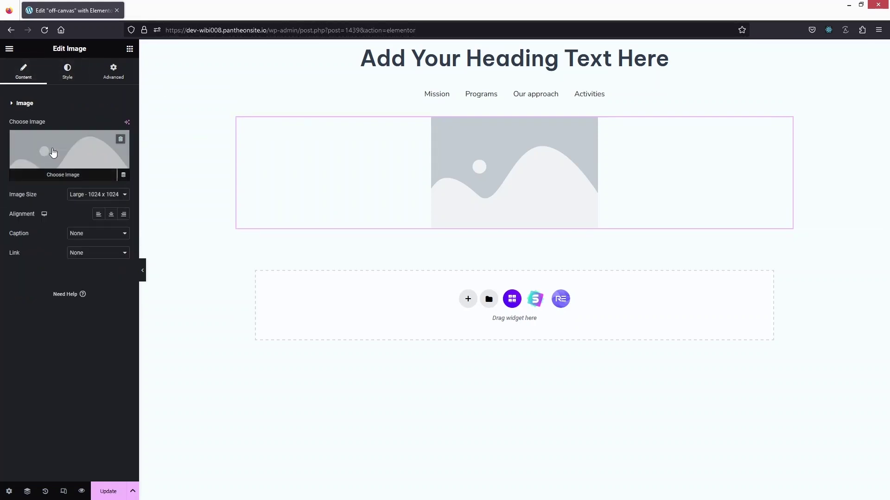
click(48, 150)
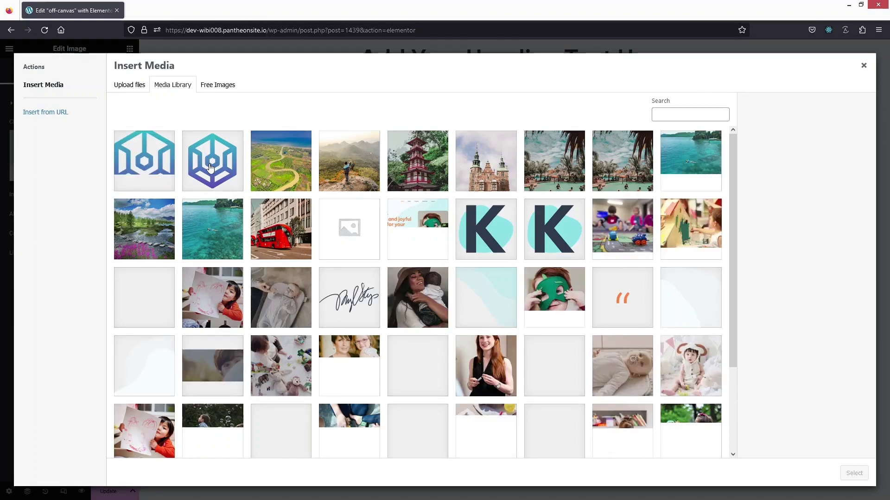
click(213, 161)
click(855, 474)
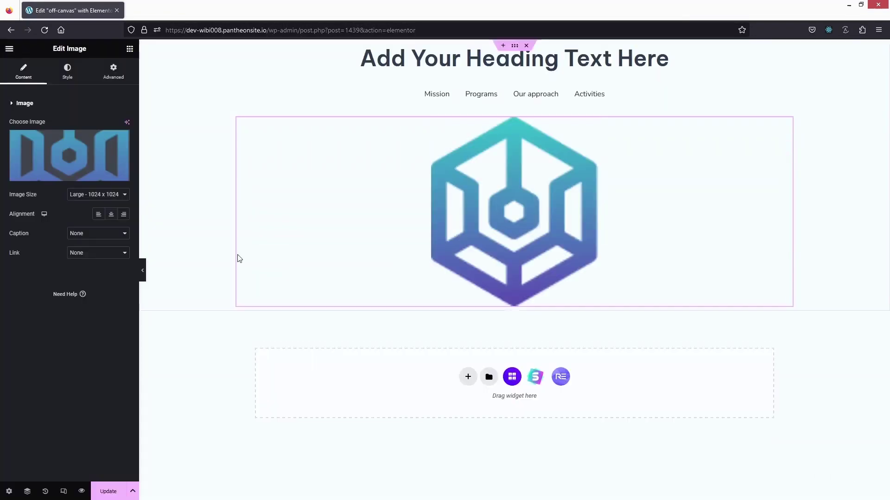
Retitle the heading 'Menu' and save the off-canvas template
click(556, 58)
drag(82, 137, 11, 138)
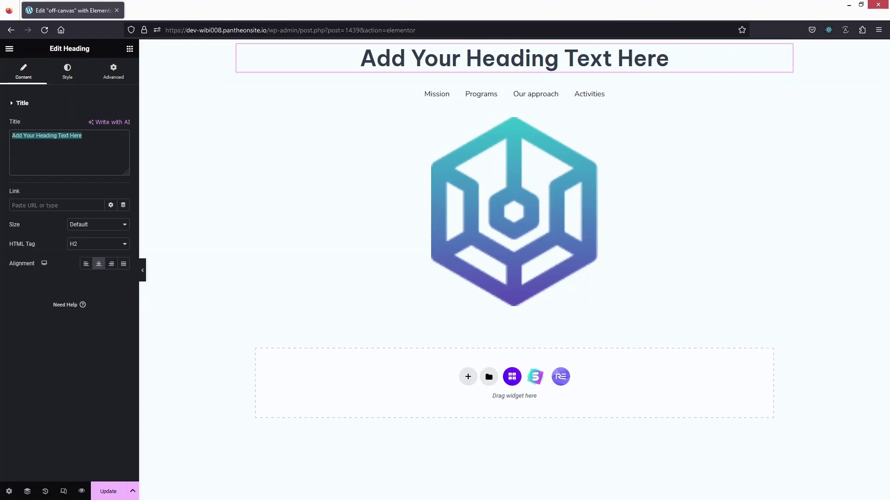
text(Menu)
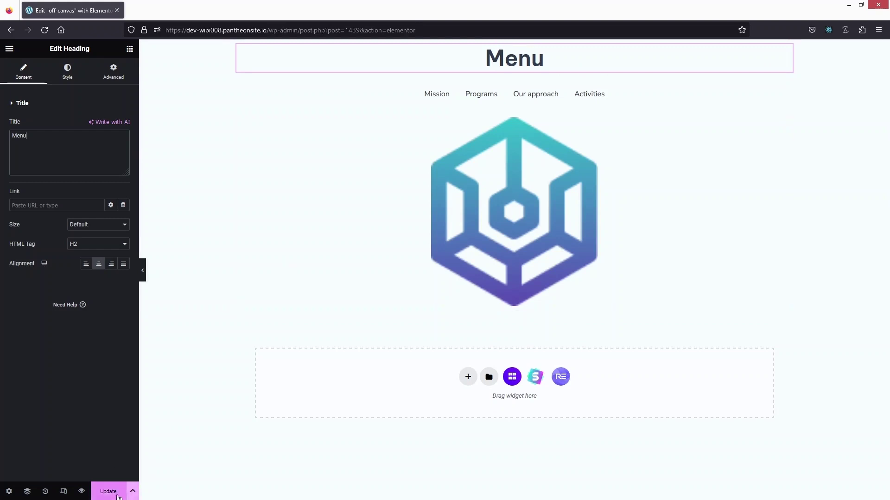
click(108, 495)
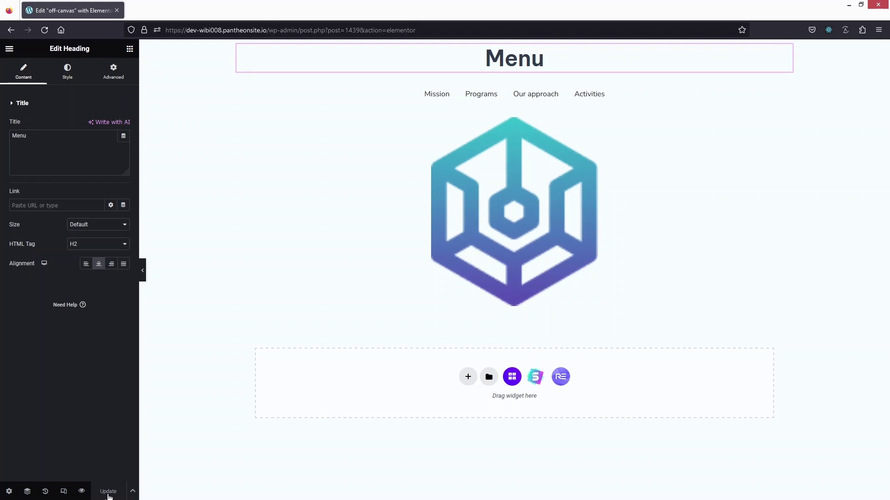
click(9, 49)
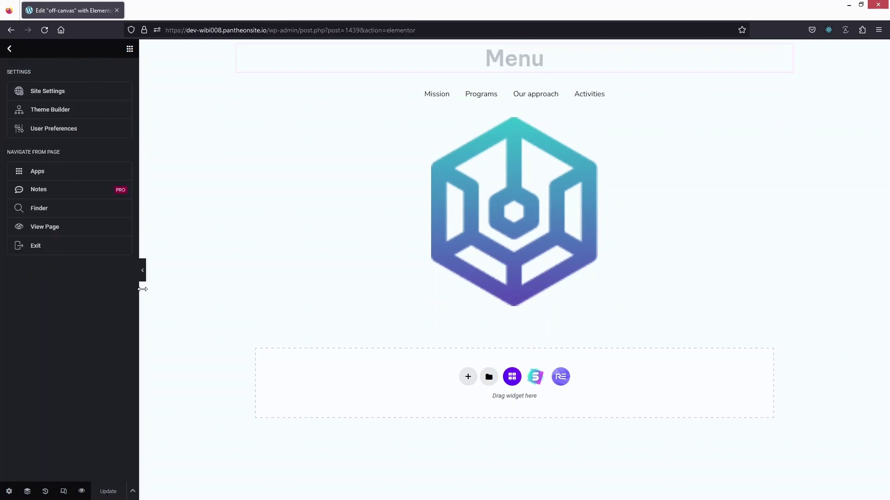
Exit the off-canvas editor to Royal Addons Theme Builder and open the Header-1 template
click(41, 248)
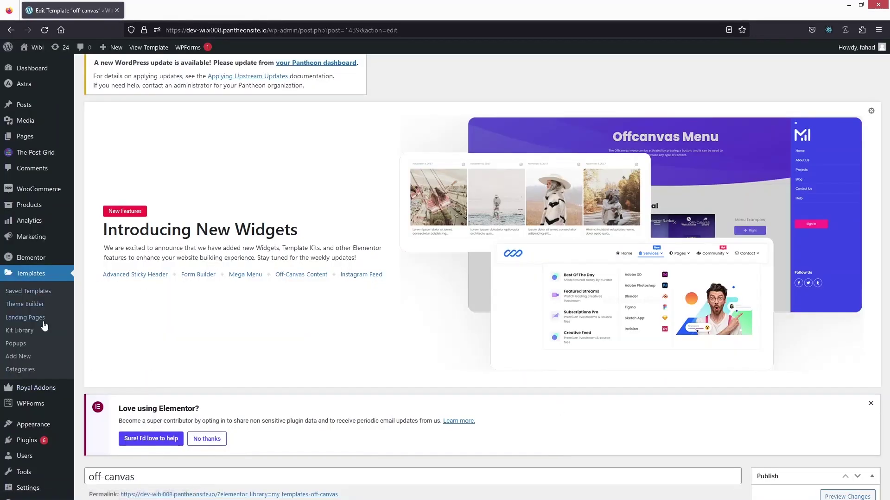
mouse_move(48, 389)
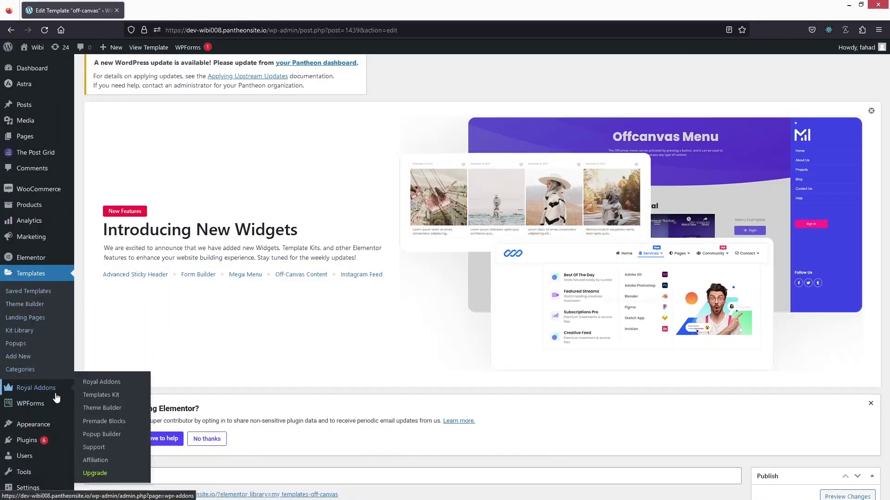
click(118, 410)
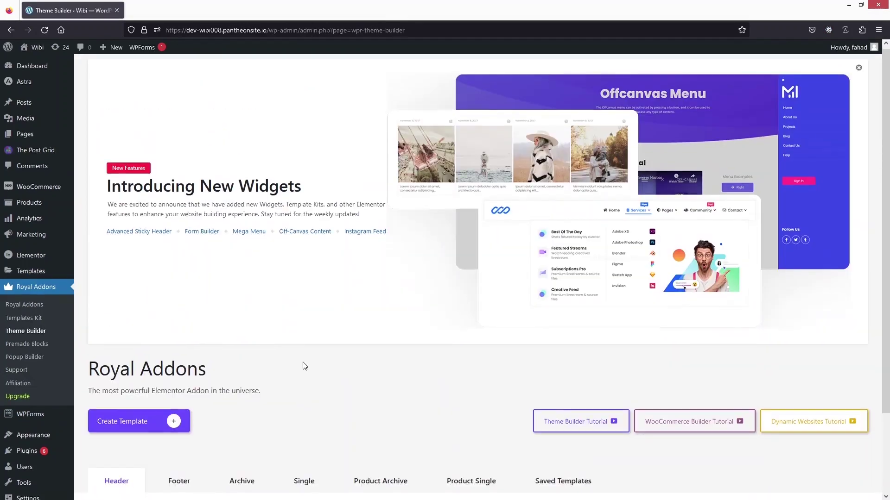
scroll(302, 363, down, 3)
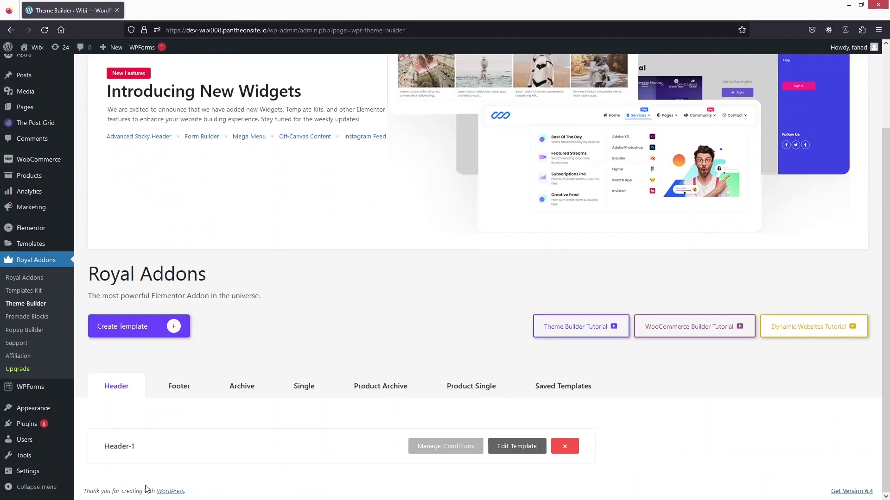
click(517, 448)
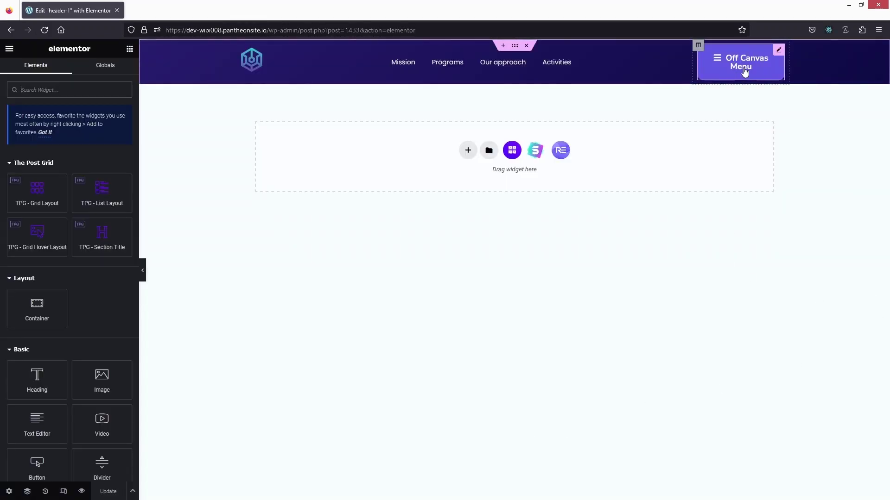
Set the Off Canvas Menu widget's template to the saved 'off-canvas' template
click(743, 70)
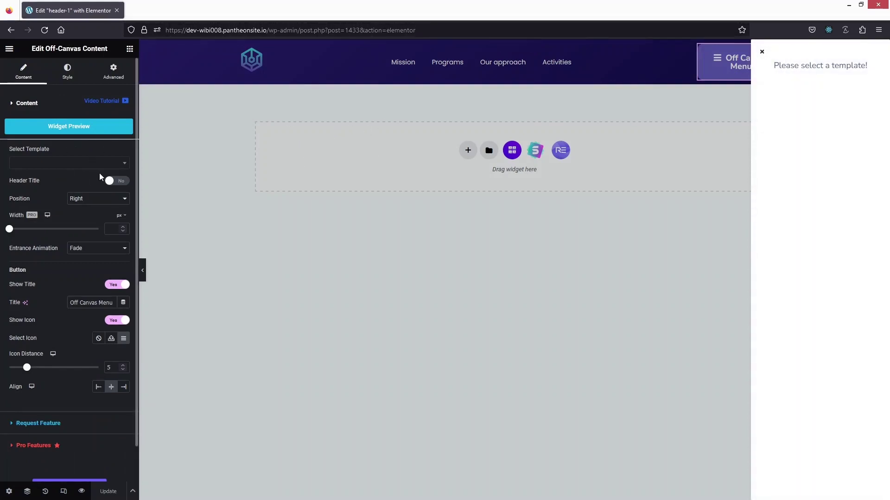
click(120, 165)
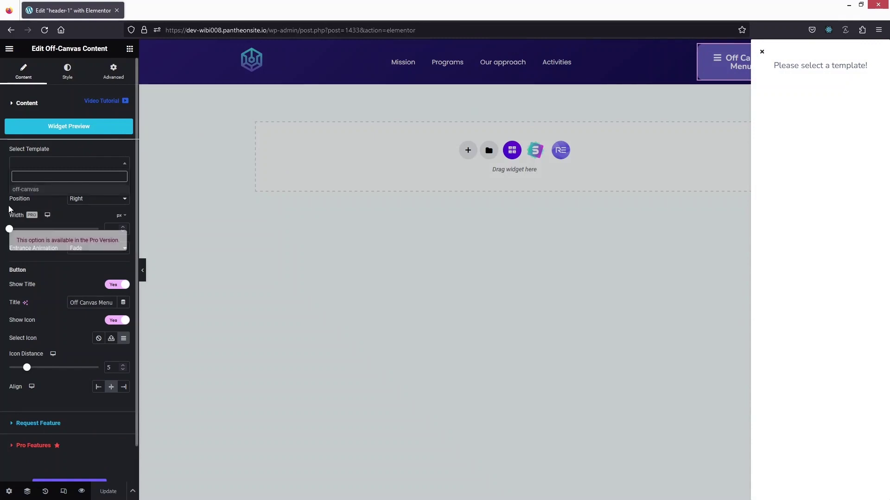
click(36, 190)
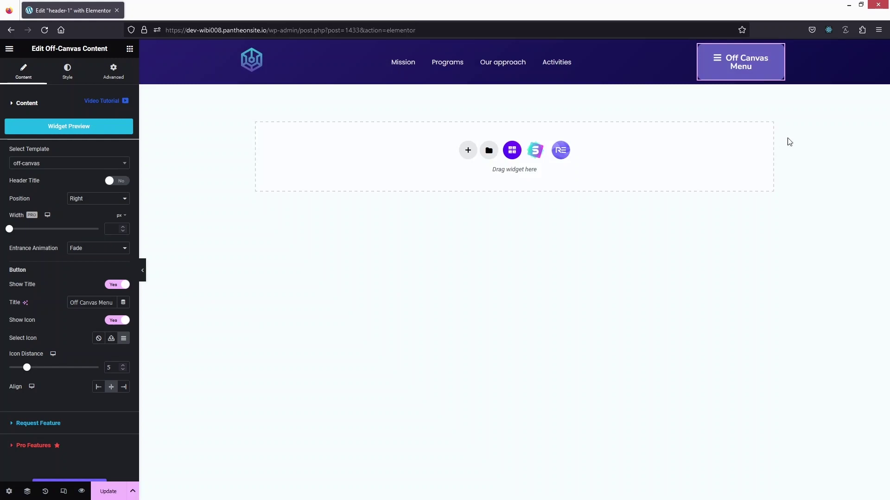
Check the off-canvas panel in the editor, then save the header and preview it
click(748, 68)
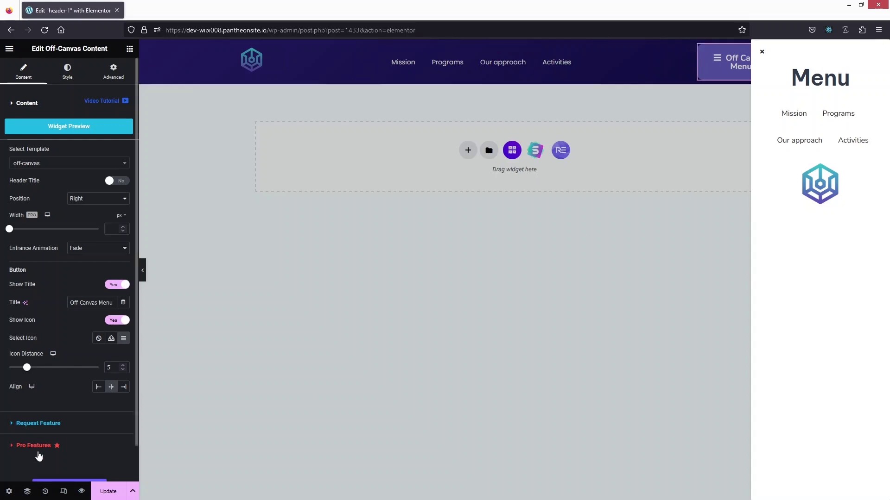
click(109, 492)
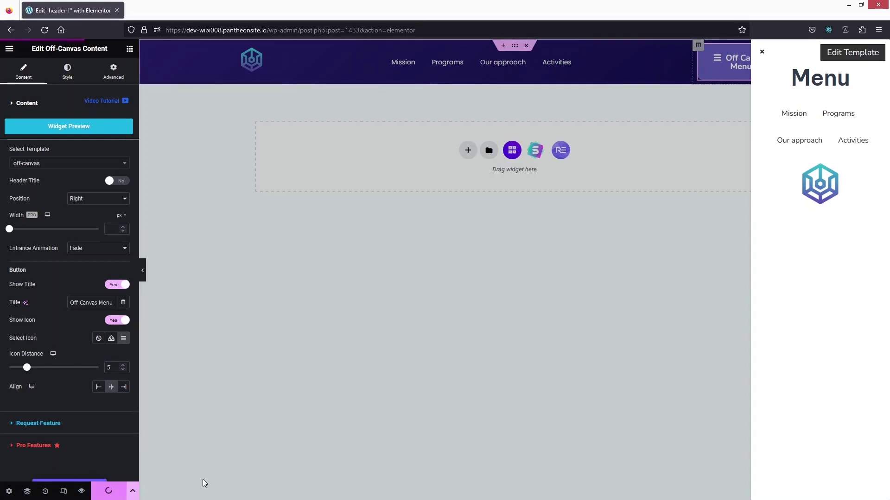
click(81, 491)
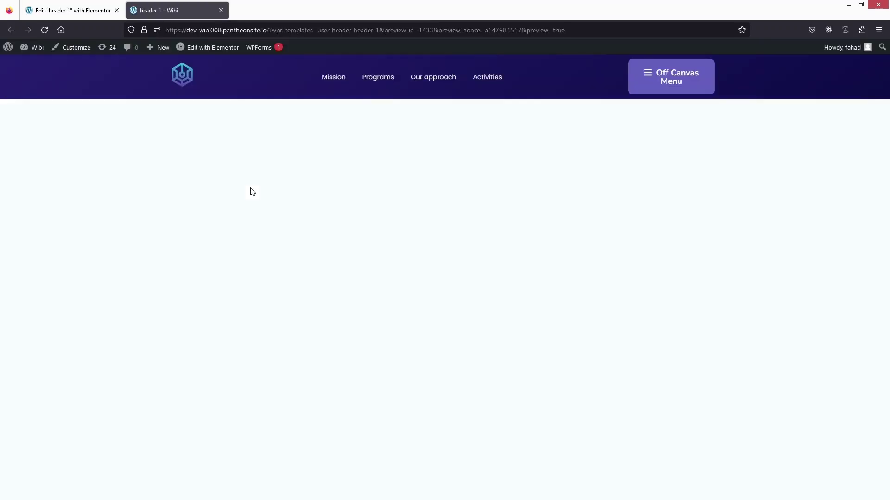
In the live preview, open the Off Canvas Menu to show the Menu heading, links and logo
click(685, 81)
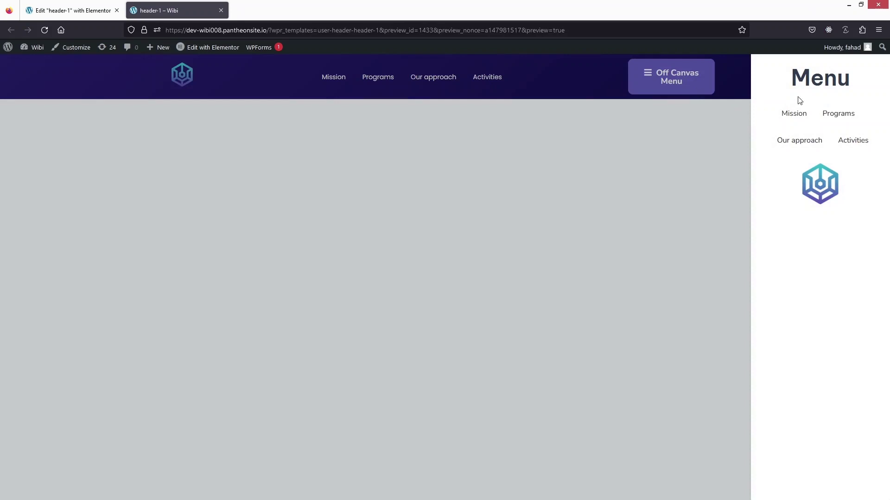